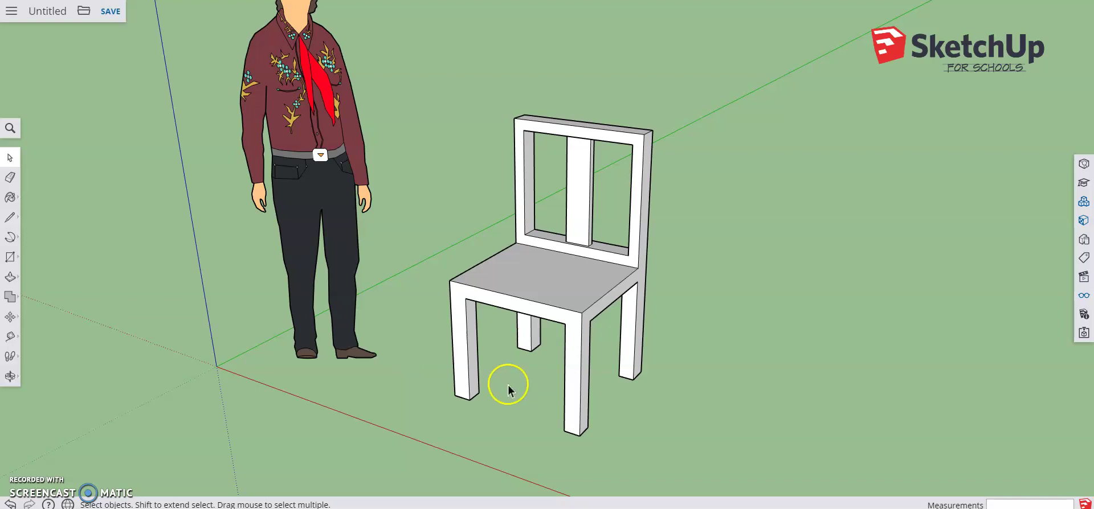
Step: Orbit the view slightly and switch to the Select tool to pick the chair
middle_drag(490, 348, 496, 354)
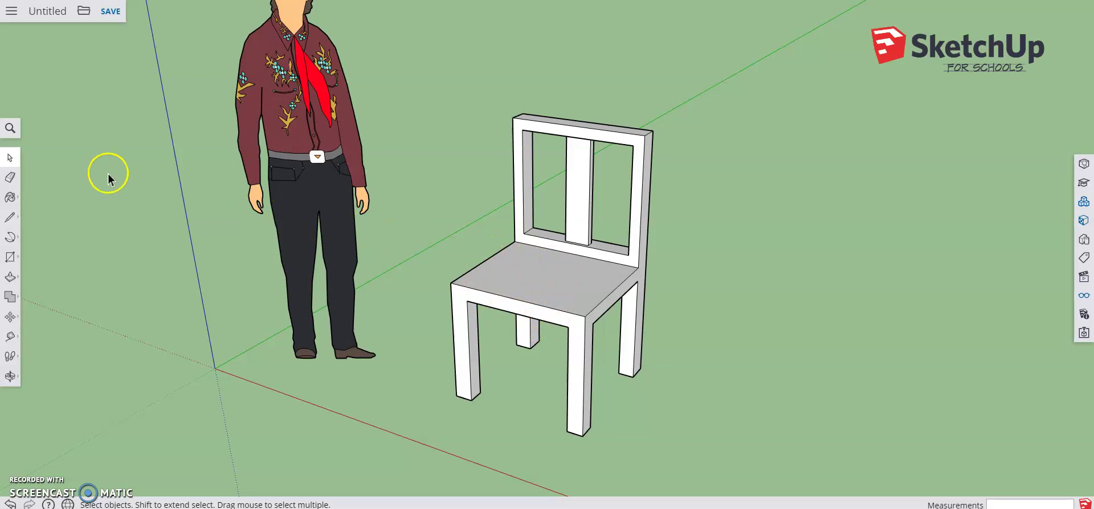
click(6, 158)
Step: Select the whole chair and make its parts one group
click(555, 276)
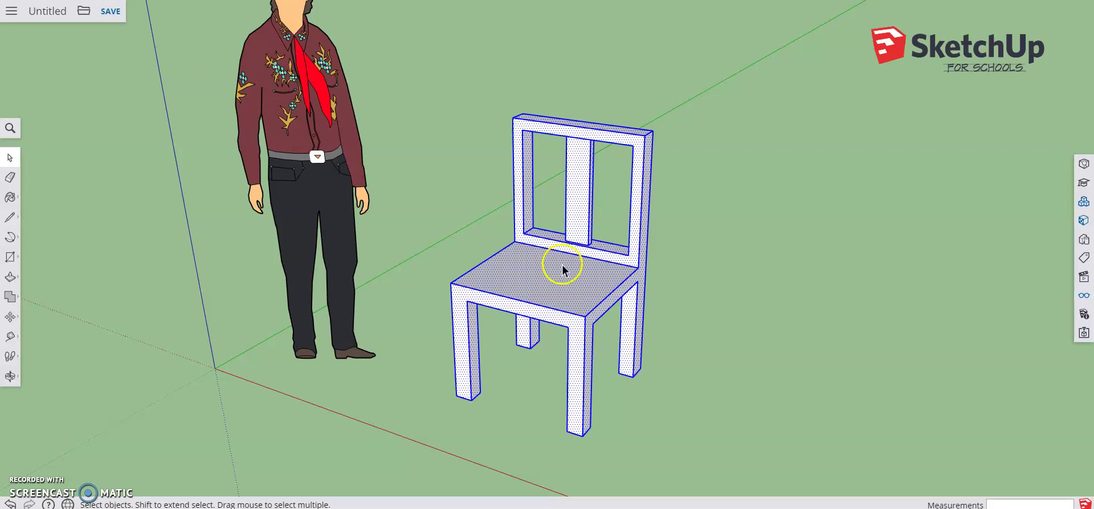
right_click(562, 275)
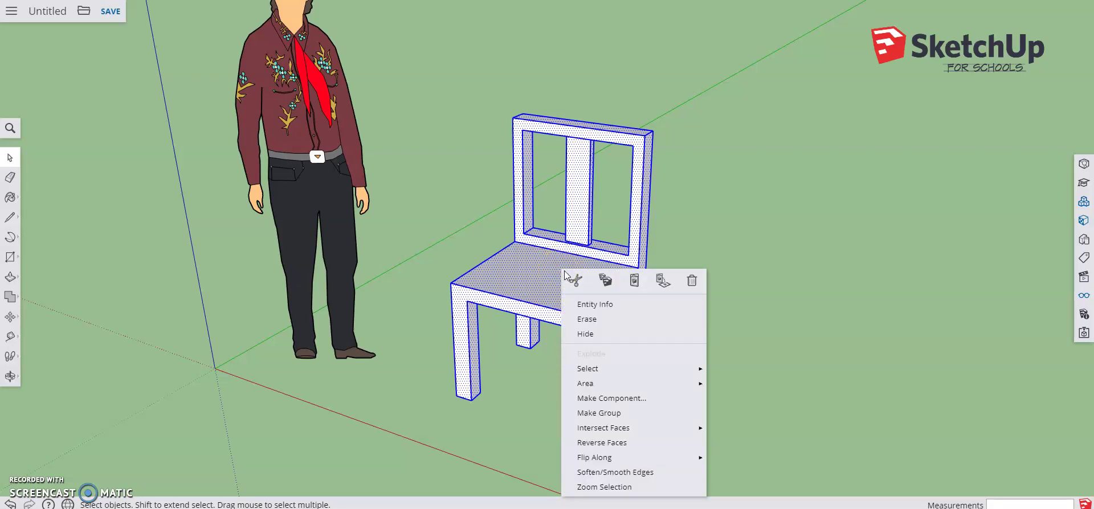
click(623, 416)
Step: Deselect, then check the chair's context menu shows Edit Group
mouse_move(471, 278)
middle_down()
mouse_move(550, 308)
mouse_move(463, 279)
middle_up()
click(438, 259)
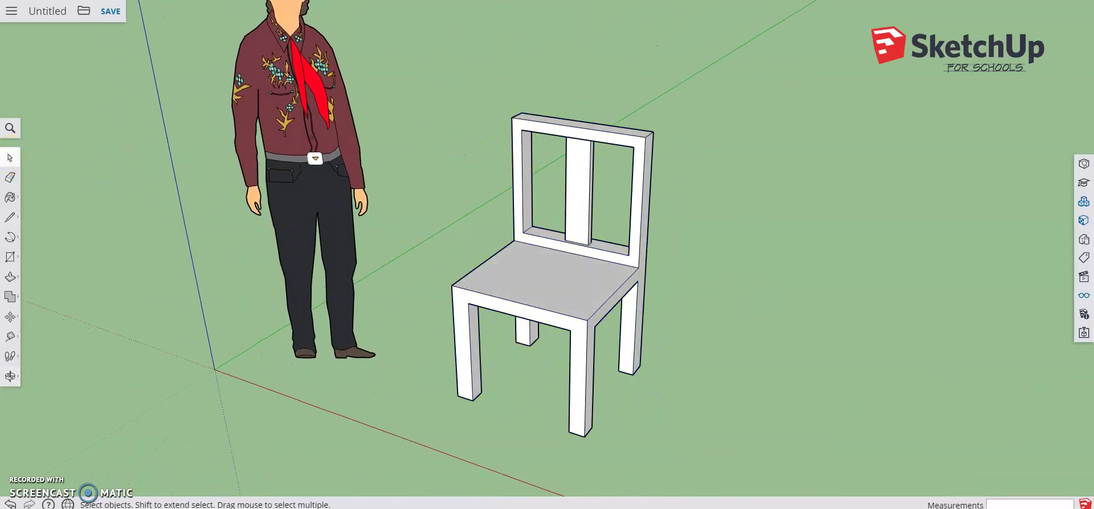
click(531, 262)
right_click(536, 262)
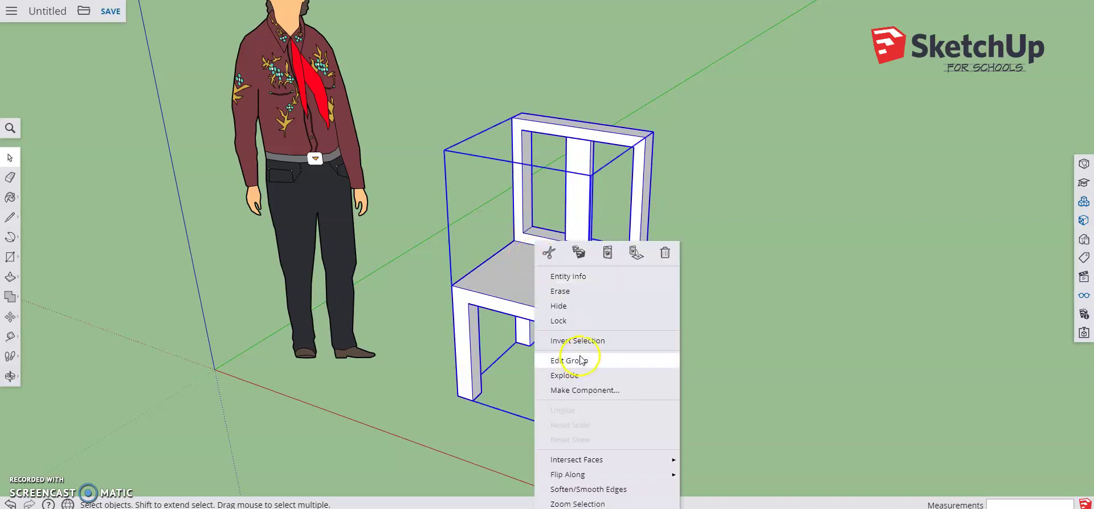
click(821, 304)
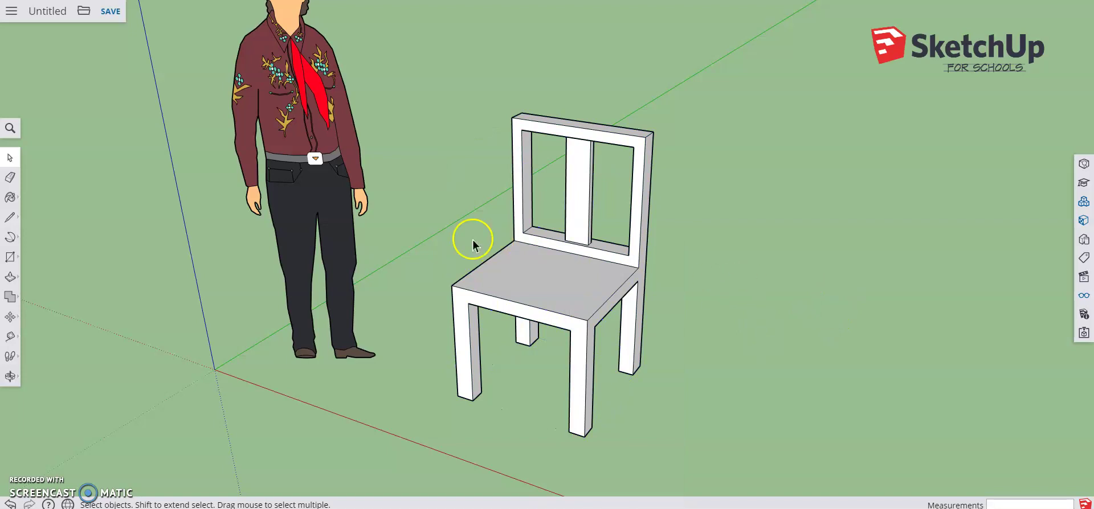
Step: Zoom in on the chair and choose the plain Move tool
scroll(442, 235, down, 2)
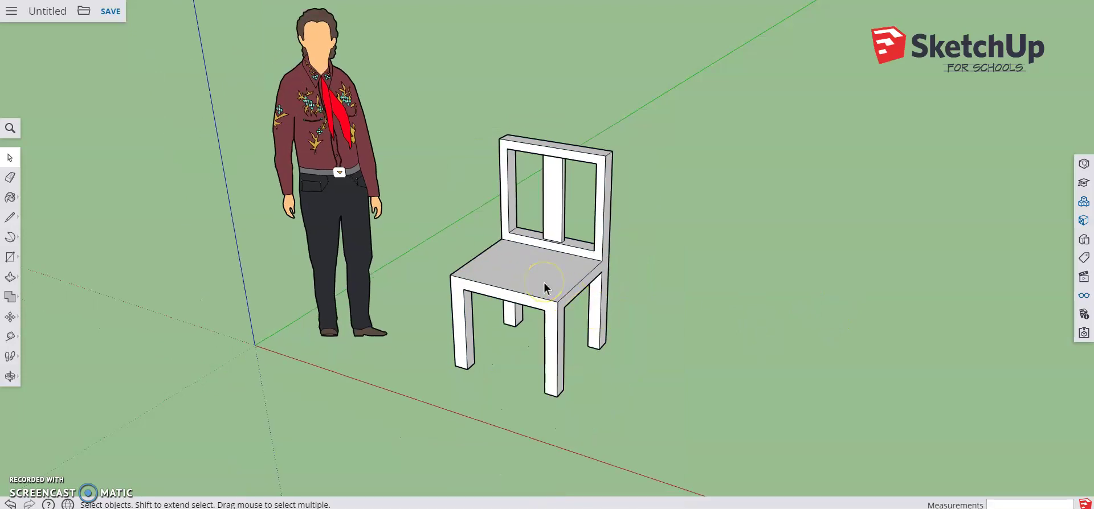
scroll(546, 302, up, 1)
scroll(546, 302, up, 1)
scroll(547, 285, up, 1)
scroll(547, 285, up, 1)
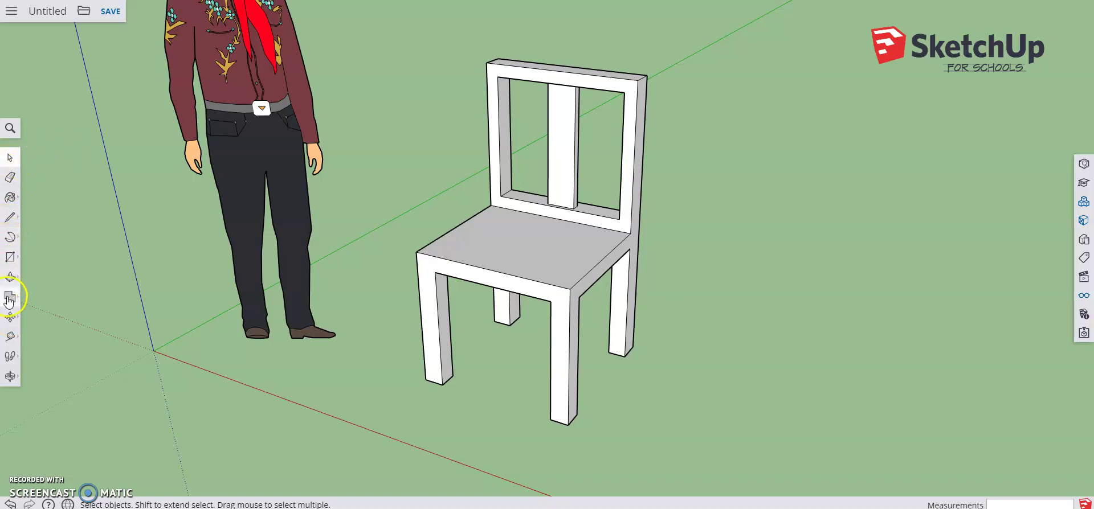
click(12, 321)
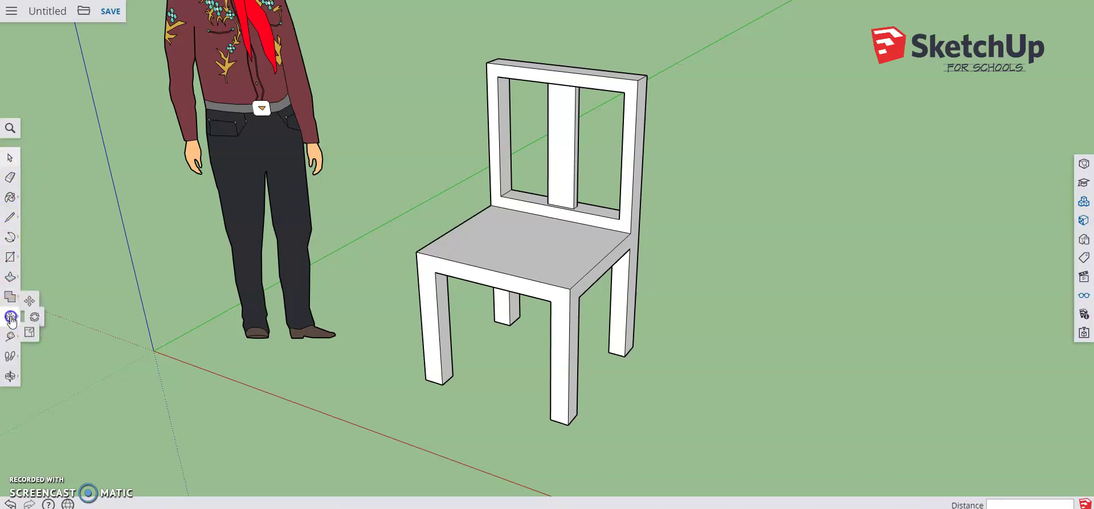
click(36, 298)
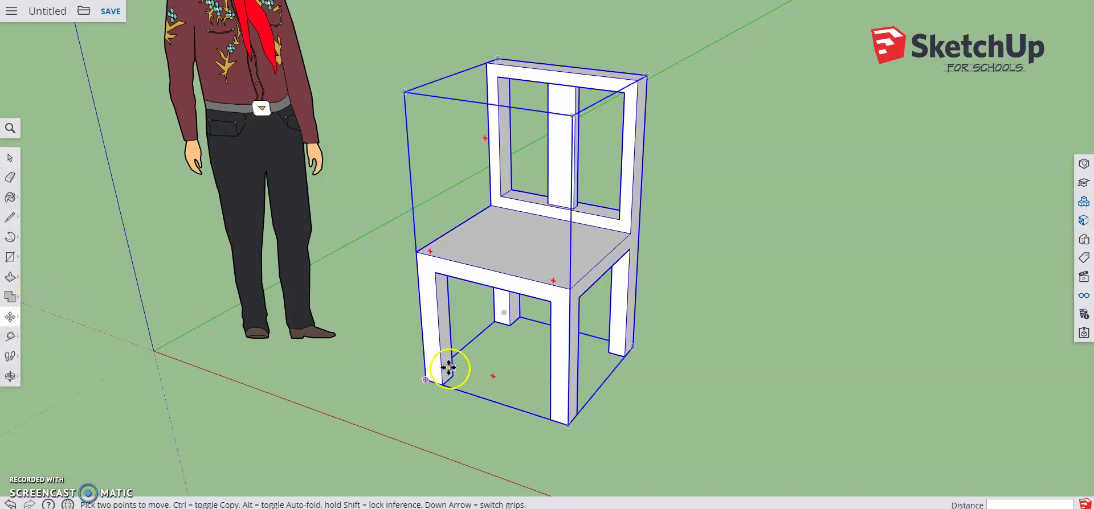
middle_drag(452, 378, 436, 393)
scroll(436, 394, up, 2)
scroll(435, 393, up, 2)
scroll(427, 376, up, 3)
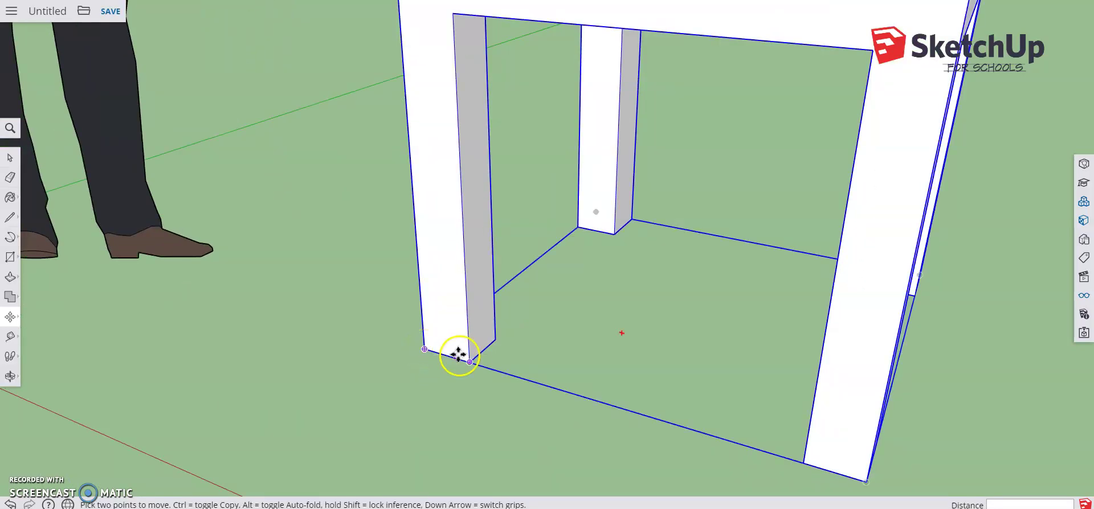
Step: Move the chair from its front-left leg corner toward the right and front
click(425, 350)
scroll(423, 348, down, 3)
scroll(415, 344, down, 3)
scroll(413, 346, down, 1)
drag(413, 345, 512, 383)
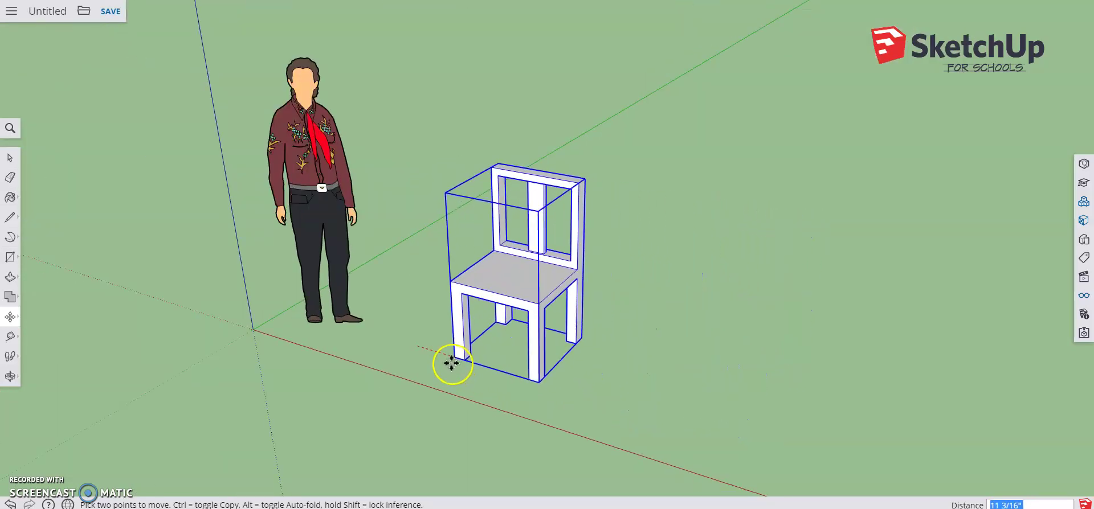
click(476, 377)
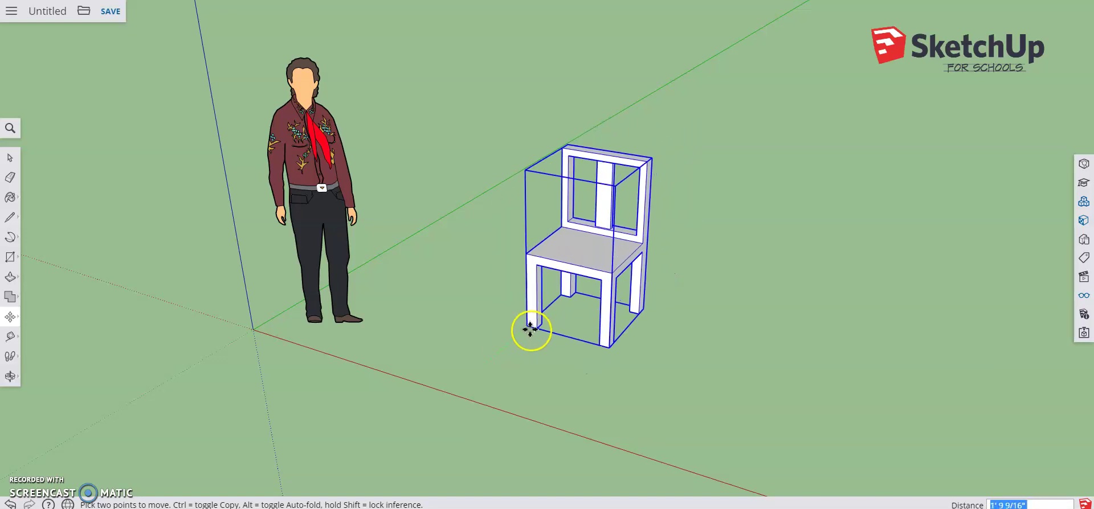
Step: Reposition the chair on the ground nearer the standing figure
click(533, 326)
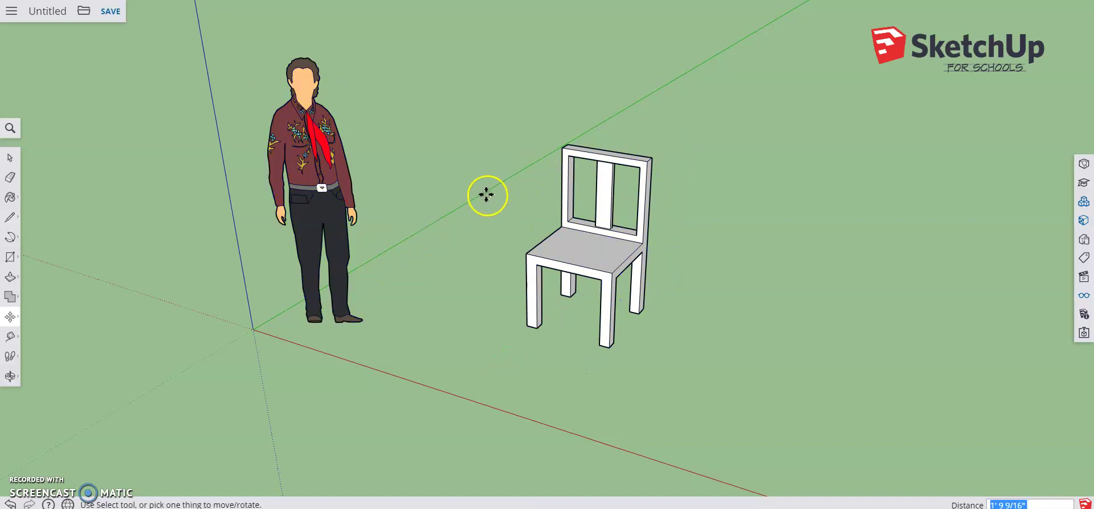
click(520, 325)
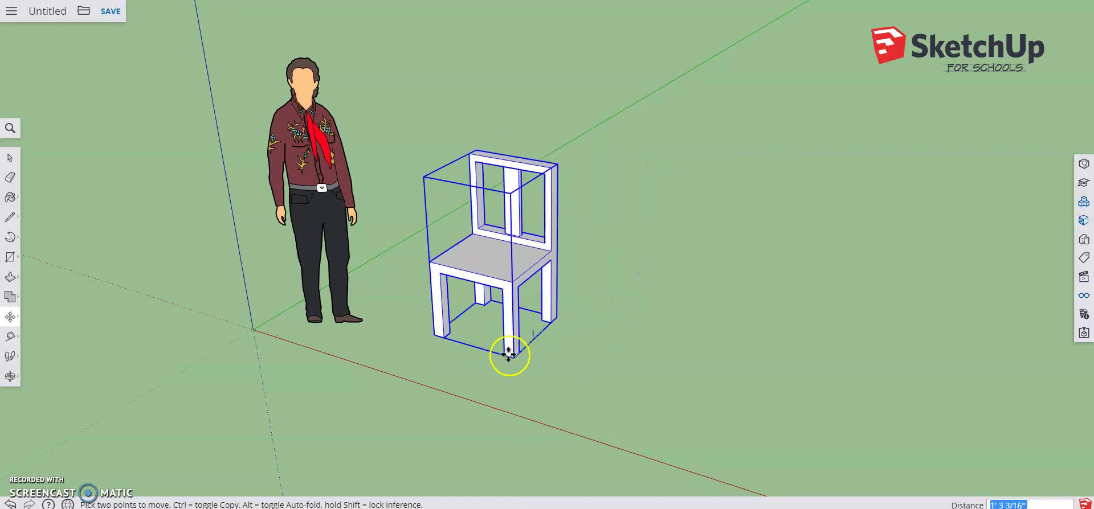
click(498, 369)
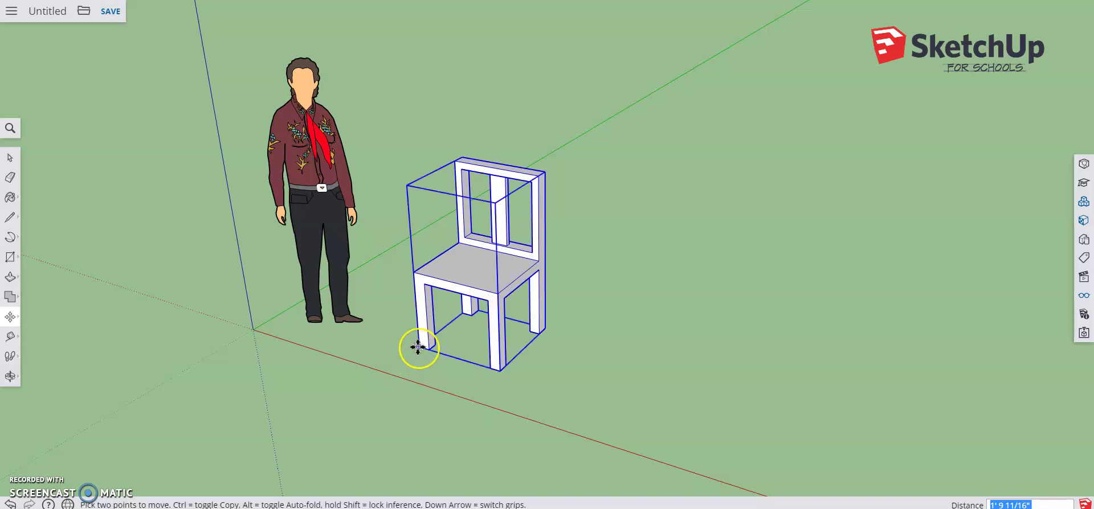
click(418, 347)
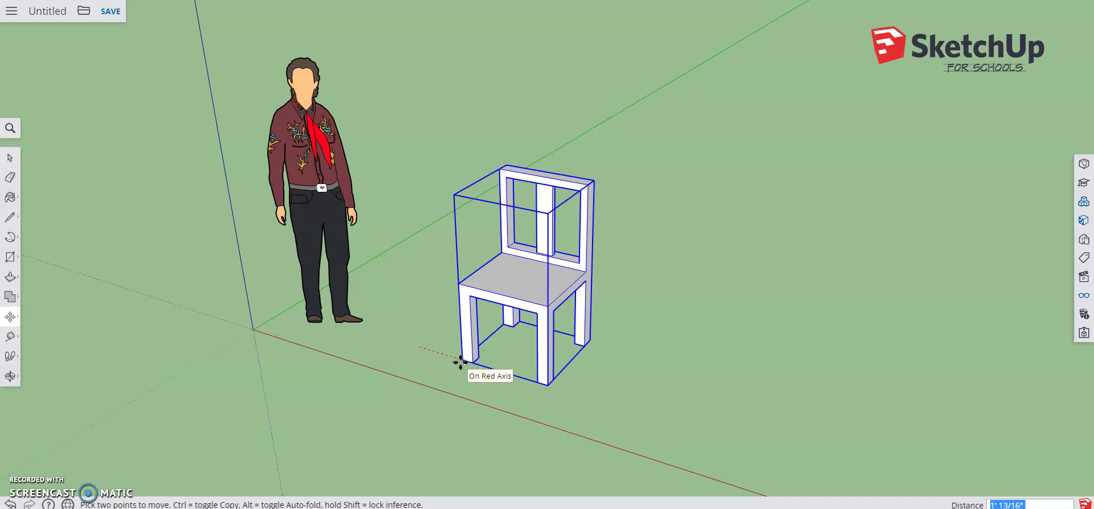
Step: Copy the chair with Move+Ctrl to place a second chair beside the original
key(ctrl)
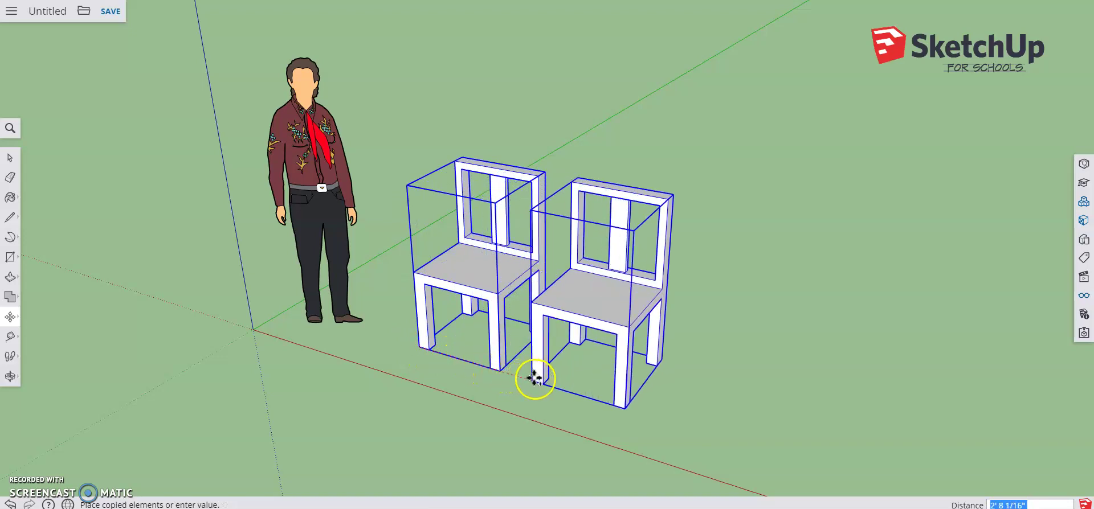
key(ctrl)
key(ctrl)
key(ctrl)
key(ctrl)
key(ctrl)
key(ctrl)
key(ctrl)
click(561, 391)
key(ctrl)
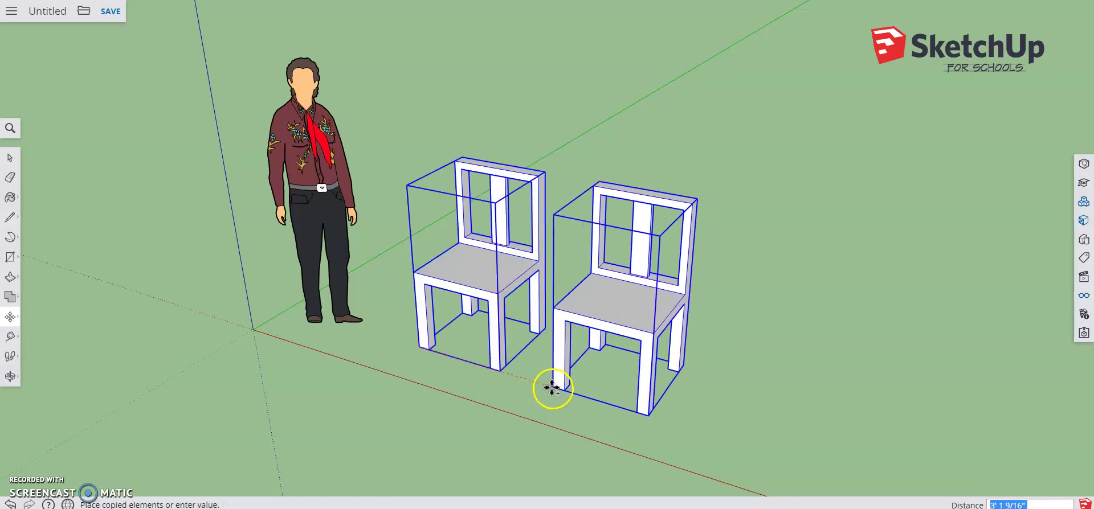
click(552, 389)
mouse_move(552, 389)
middle_down()
mouse_move(712, 383)
mouse_move(544, 367)
middle_up()
scroll(544, 366, up, 2)
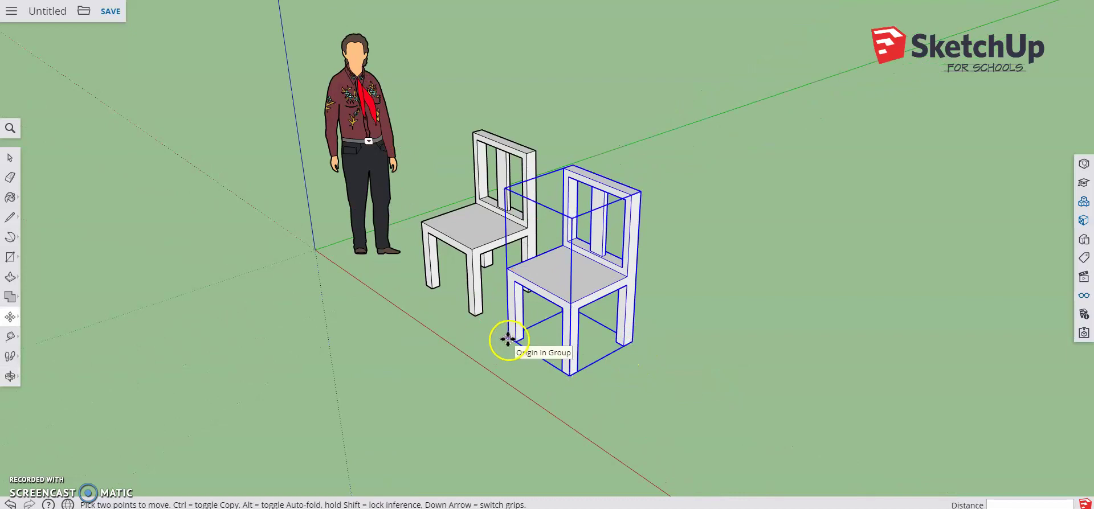
Step: Copy the second chair to place a third chair in front of the others
click(627, 342)
key(ctrl)
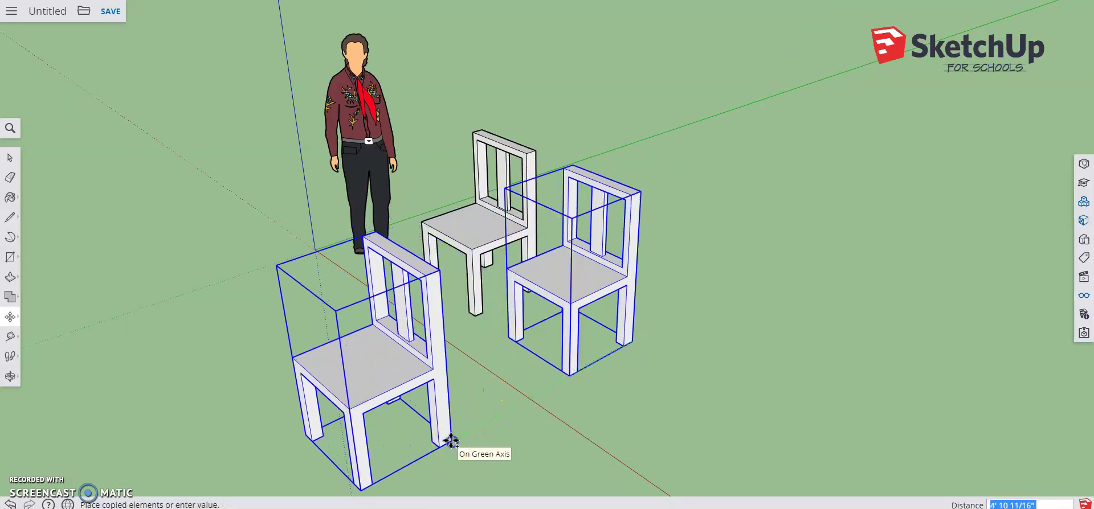
click(450, 441)
middle_drag(450, 441, 421, 380)
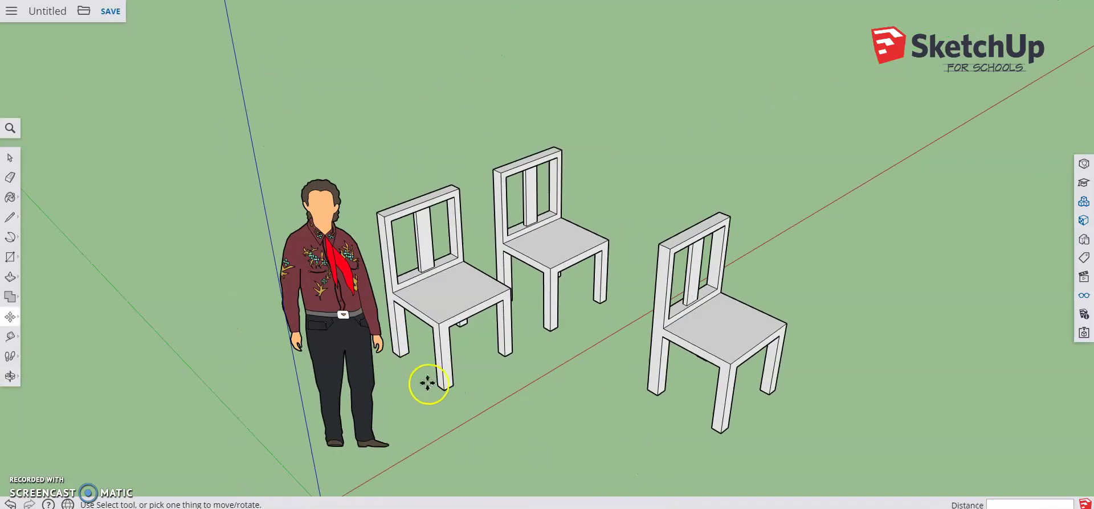
Step: Copy the front chair to place a fourth chair beside it
click(392, 349)
key(ctrl)
scroll(413, 302, down, 2)
middle_drag(413, 302, 480, 450)
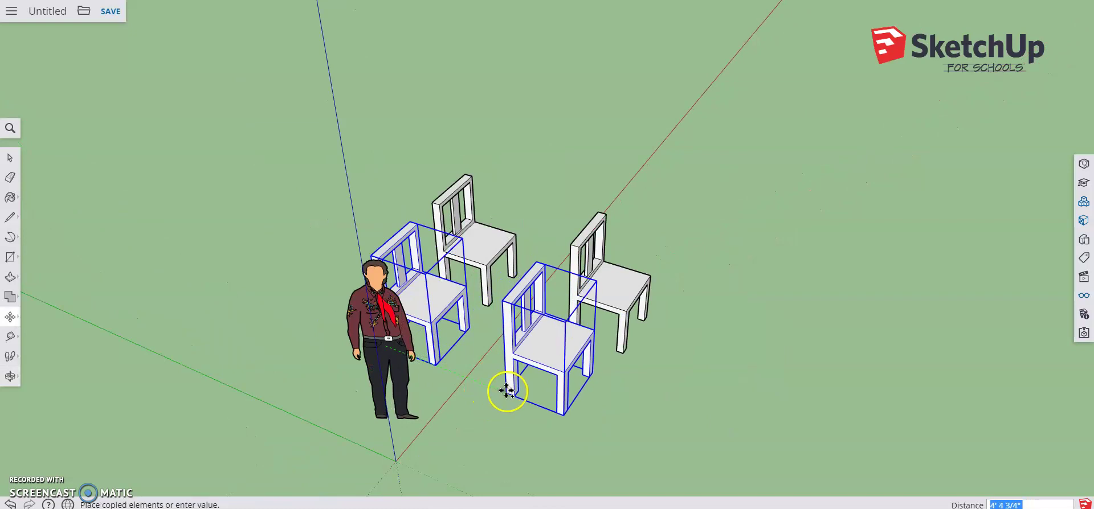
click(510, 392)
scroll(558, 387, up, 4)
mouse_move(740, 436)
middle_down()
mouse_move(674, 430)
mouse_move(682, 438)
mouse_move(685, 423)
middle_up()
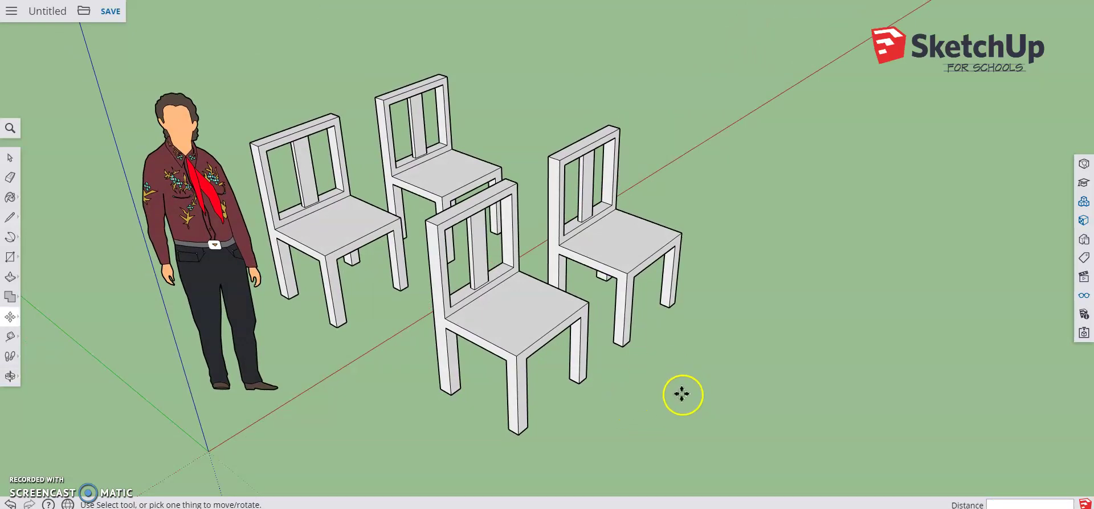
scroll(682, 393, up, 1)
scroll(693, 386, up, 1)
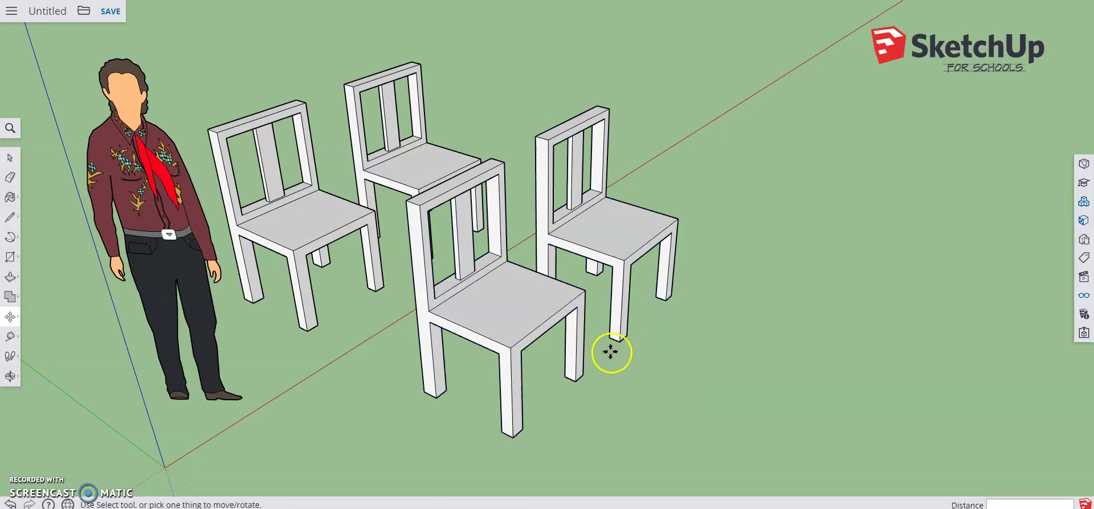
scroll(608, 375, up, 1)
scroll(608, 375, up, 1)
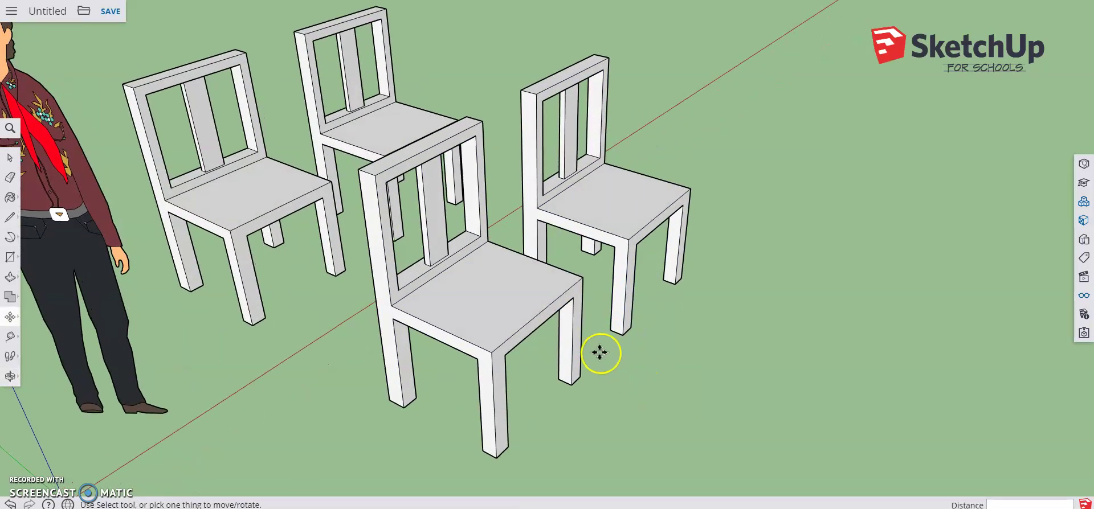
scroll(522, 274, up, 1)
scroll(470, 265, up, 1)
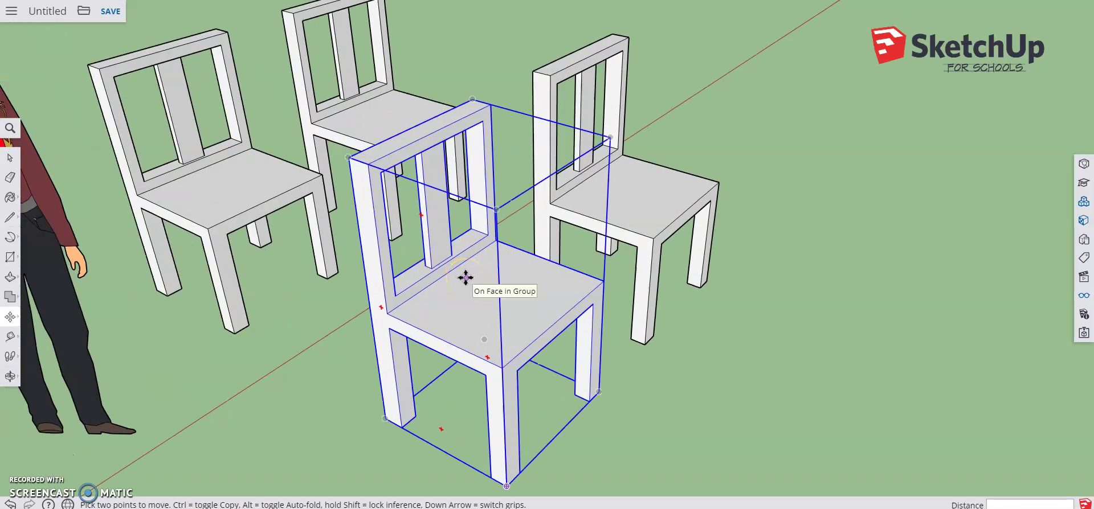
click(499, 278)
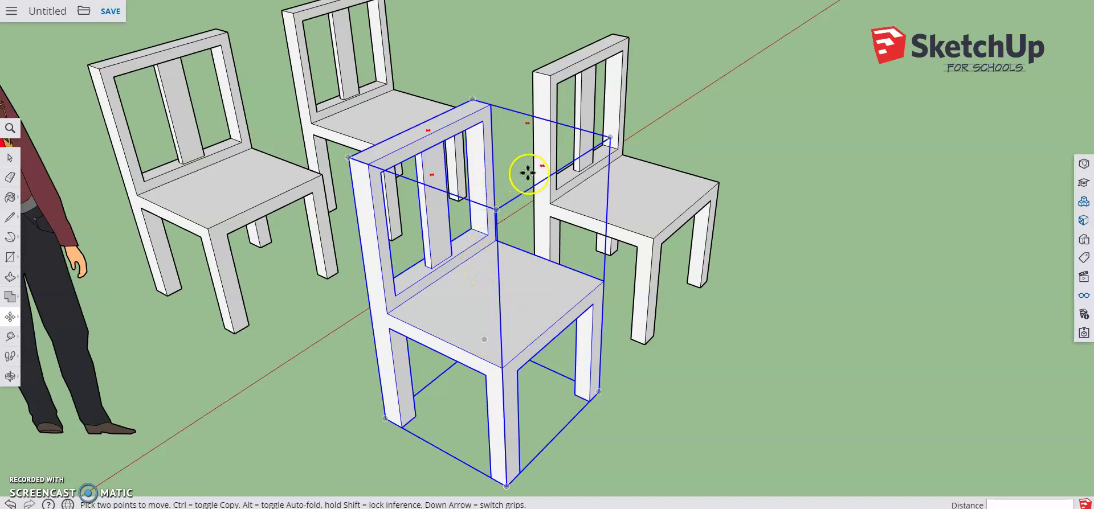
middle_drag(502, 166, 504, 227)
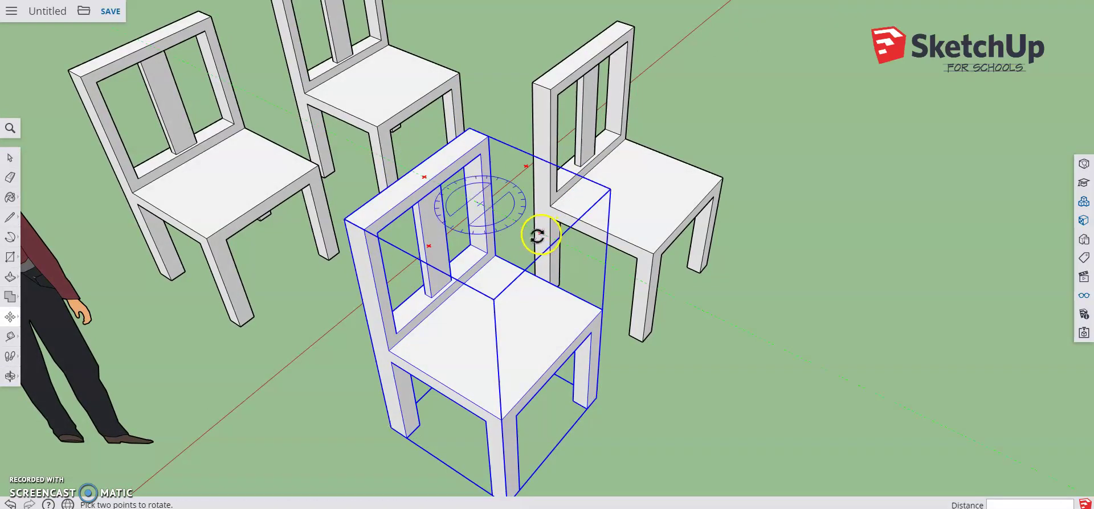
Step: Rotate the front chair around to face the other chairs
mouse_move(537, 233)
mouse_down()
mouse_move(420, 248)
mouse_move(433, 184)
mouse_up()
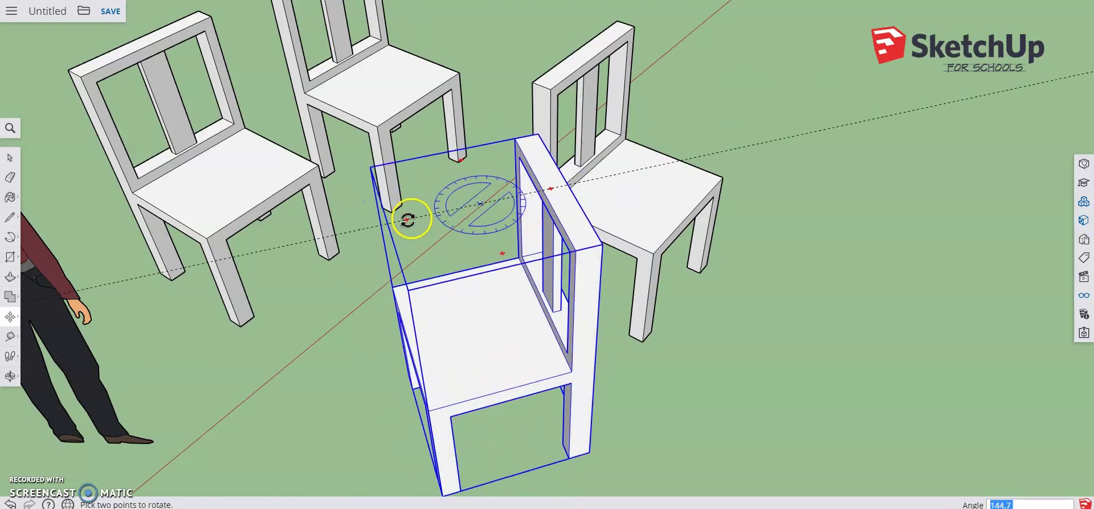
click(433, 184)
scroll(673, 151, up, 2)
scroll(662, 158, up, 2)
Step: Rotate the right chair to face across, then orbit to a front view of the set
mouse_move(665, 160)
mouse_down()
mouse_move(579, 164)
mouse_move(527, 127)
mouse_move(545, 110)
mouse_up()
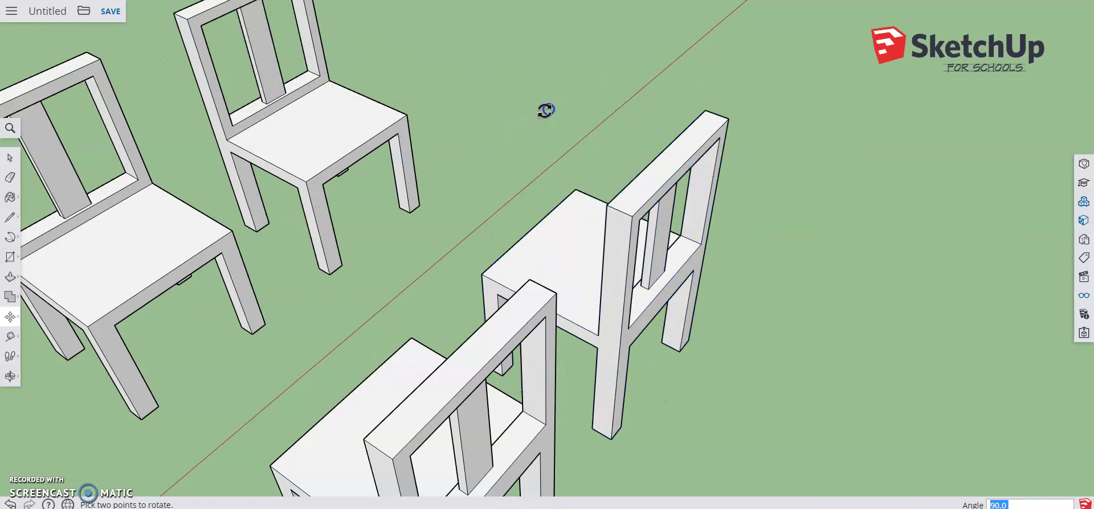
scroll(547, 109, down, 5)
mouse_move(650, 98)
middle_down()
mouse_move(806, 293)
mouse_move(452, 196)
mouse_move(757, 282)
mouse_move(501, 262)
mouse_move(359, 281)
middle_up()
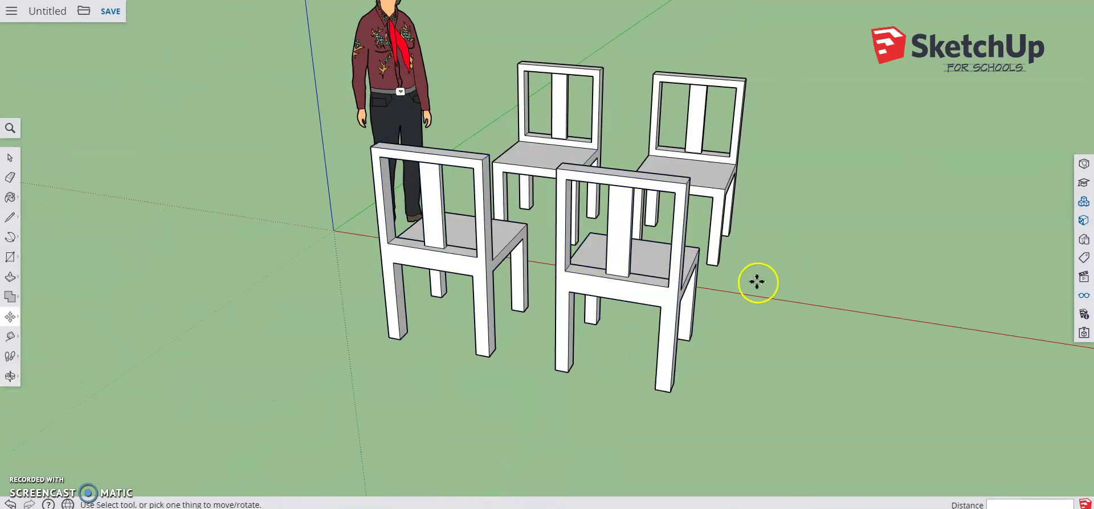
mouse_move(476, 276)
middle_down()
mouse_move(574, 262)
mouse_move(547, 315)
mouse_move(509, 328)
middle_up()
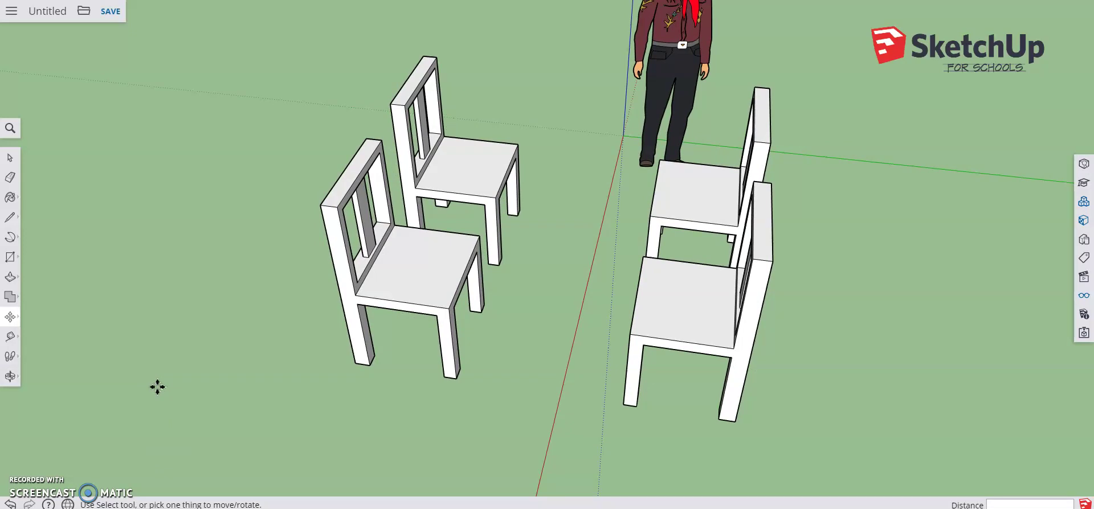
click(54, 486)
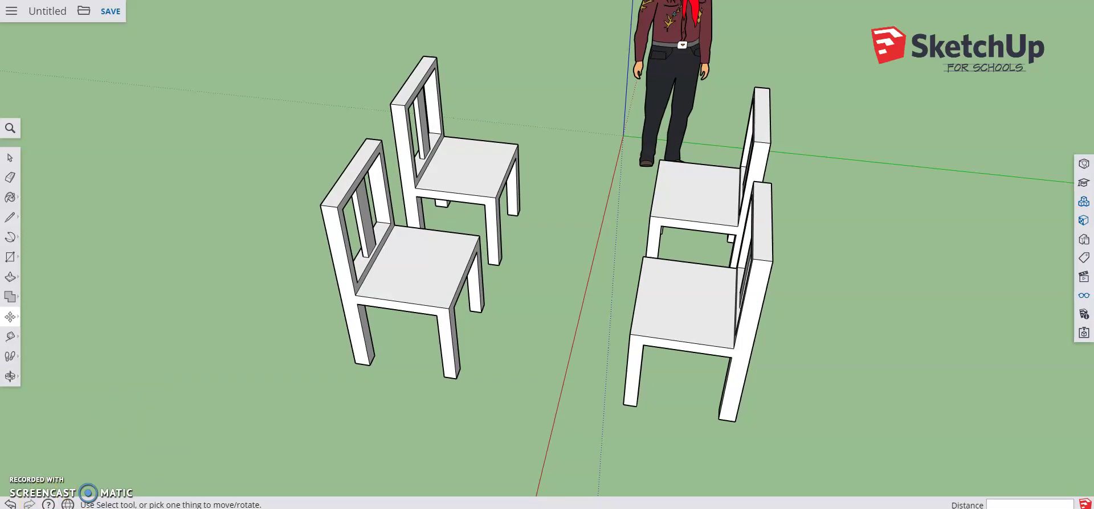